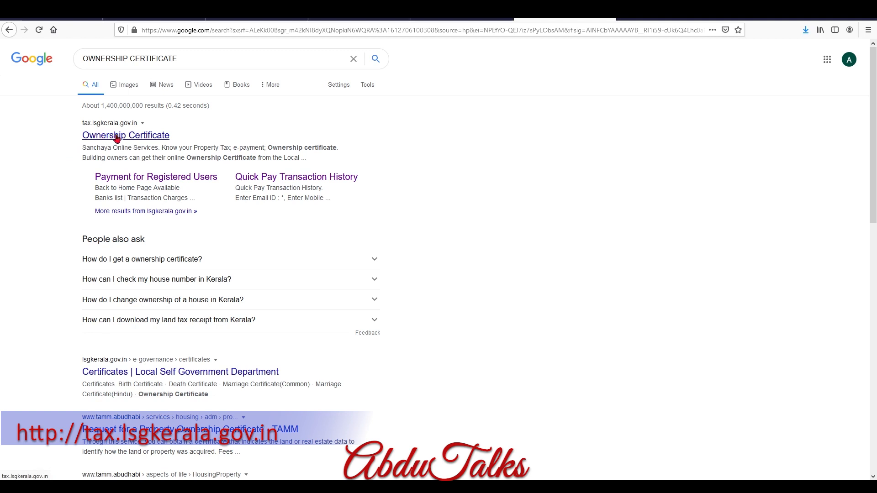
# Open the Sanchaya ownership certificate site and select Kannur as the district.
pyautogui.click(107, 138)
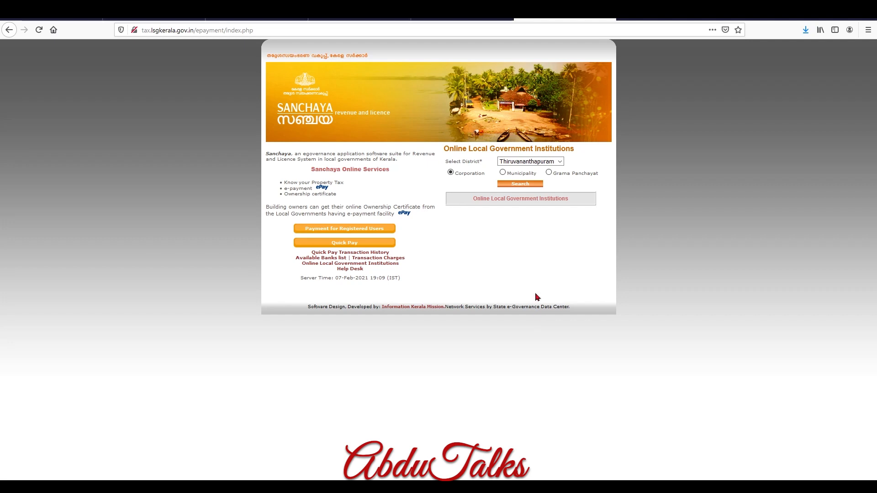
pyautogui.click(560, 161)
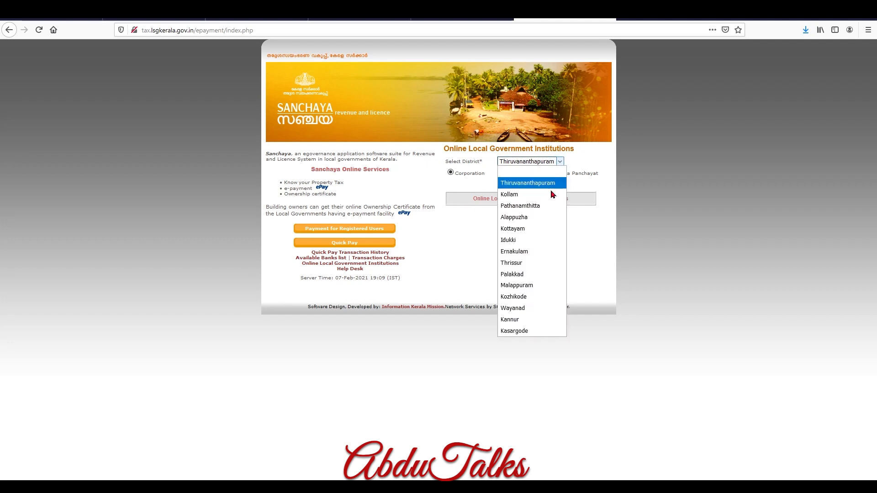
pyautogui.click(516, 321)
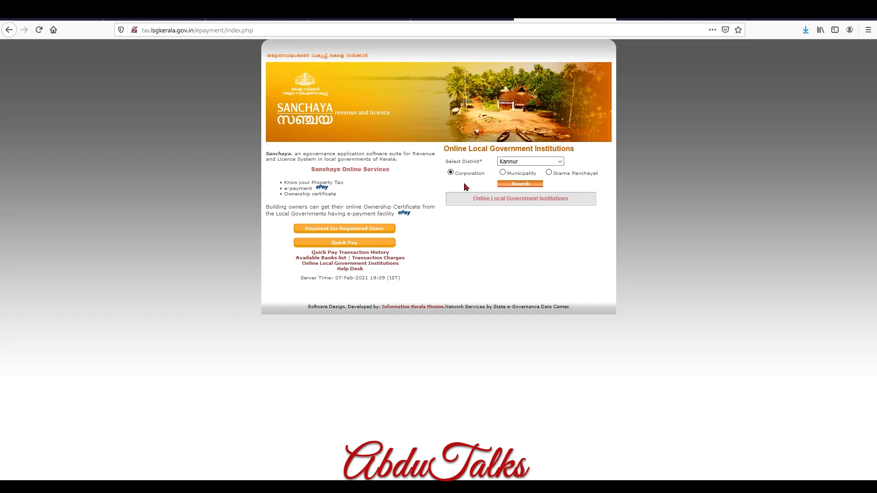
# List Kannur's Grama Panchayats and select Madayi Grama Panchayat.
pyautogui.click(503, 172)
pyautogui.click(549, 173)
pyautogui.click(524, 186)
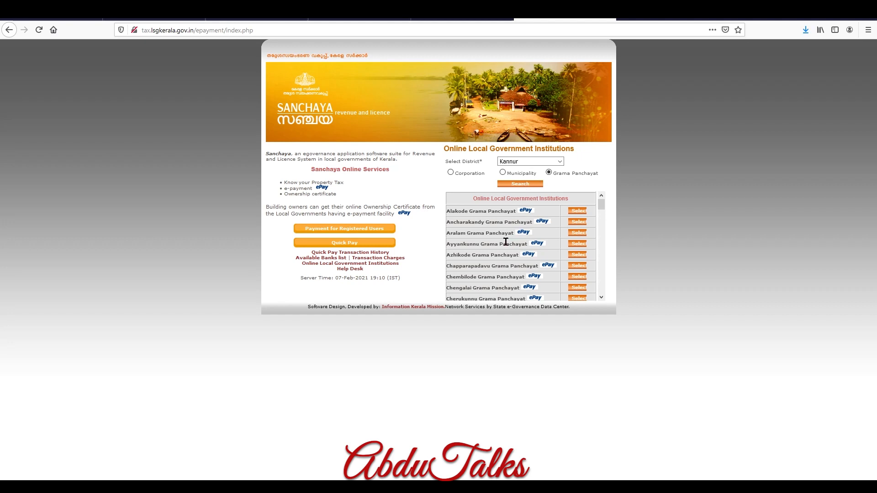
pyautogui.scroll(-9, 506, 247)
pyautogui.scroll(-6, 506, 253)
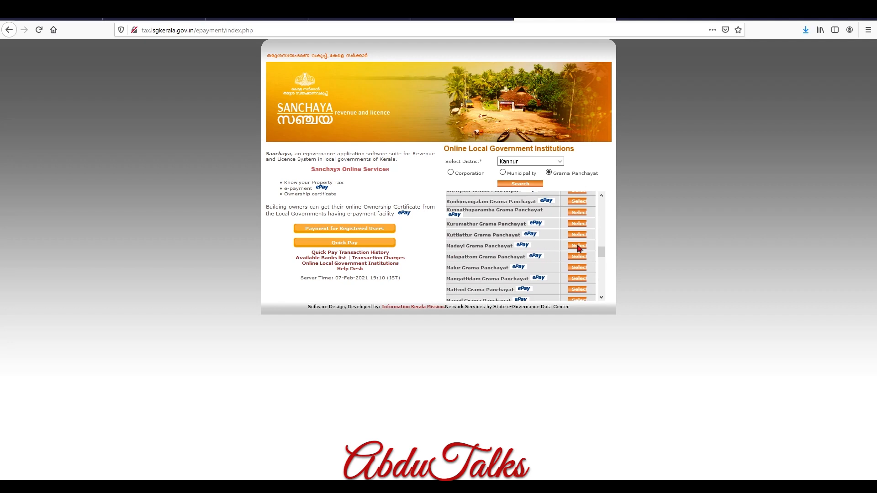
pyautogui.click(578, 247)
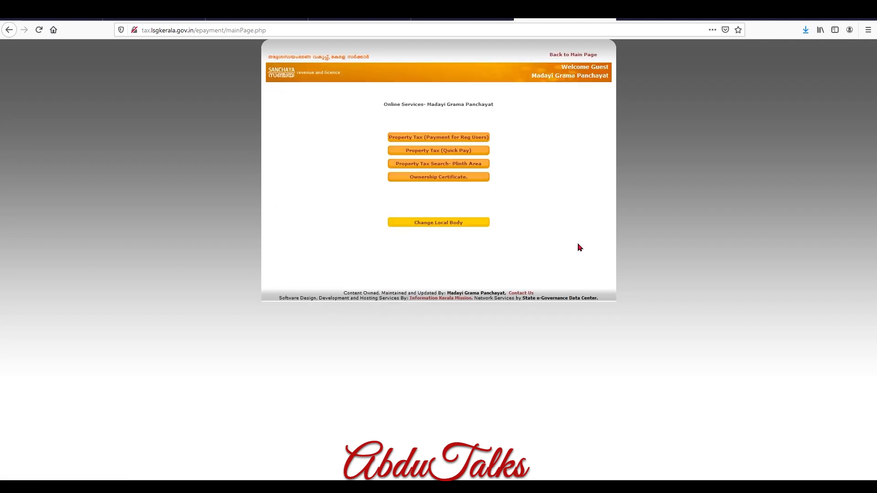
# Open the Ownership Certificate search form and choose ward year 2013.
pyautogui.click(440, 182)
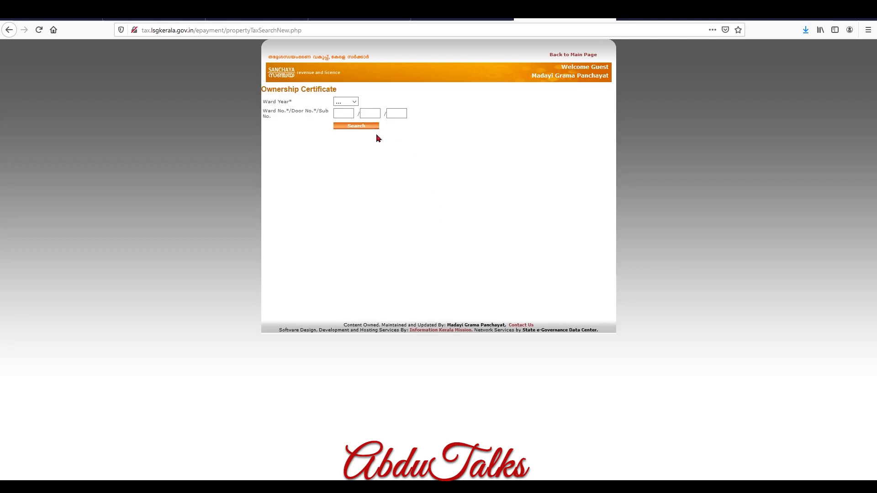
pyautogui.click(355, 102)
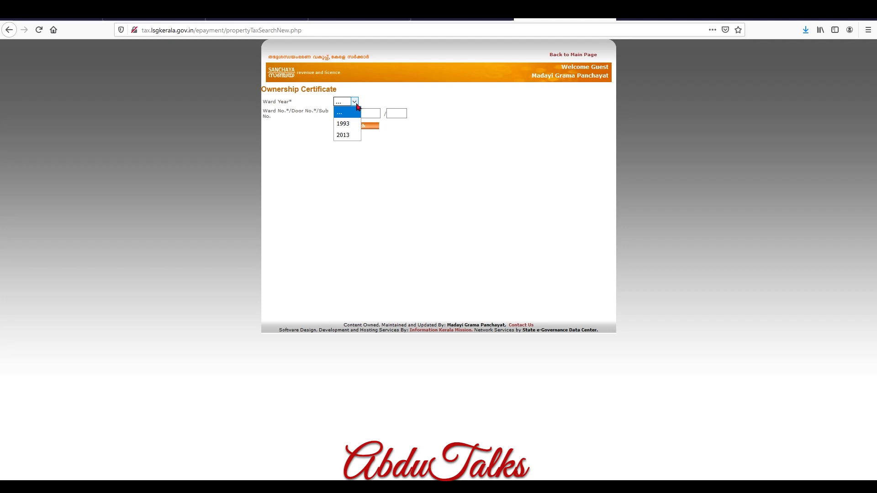
pyautogui.click(350, 135)
pyautogui.click(345, 113)
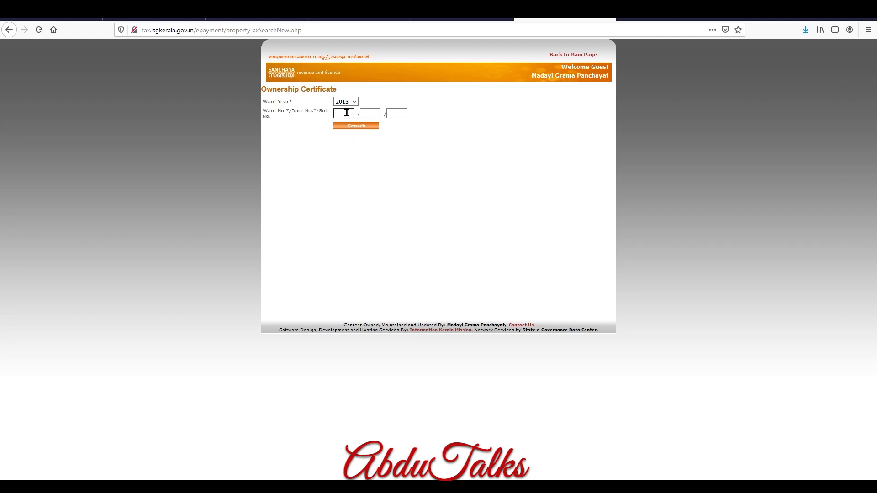
pyautogui.press('Tab')
pyautogui.click(388, 179)
pyautogui.click(396, 113)
pyautogui.moveTo(621, 76); pyautogui.dragTo(599, 55)
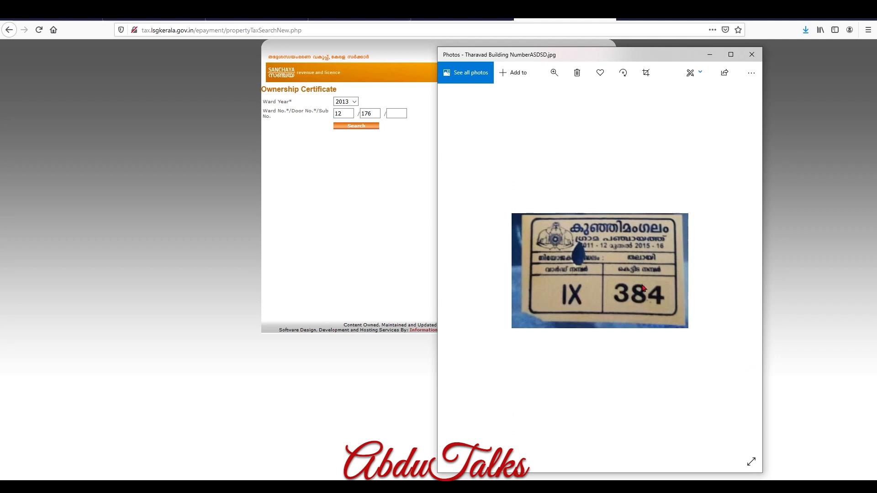
pyautogui.click(749, 55)
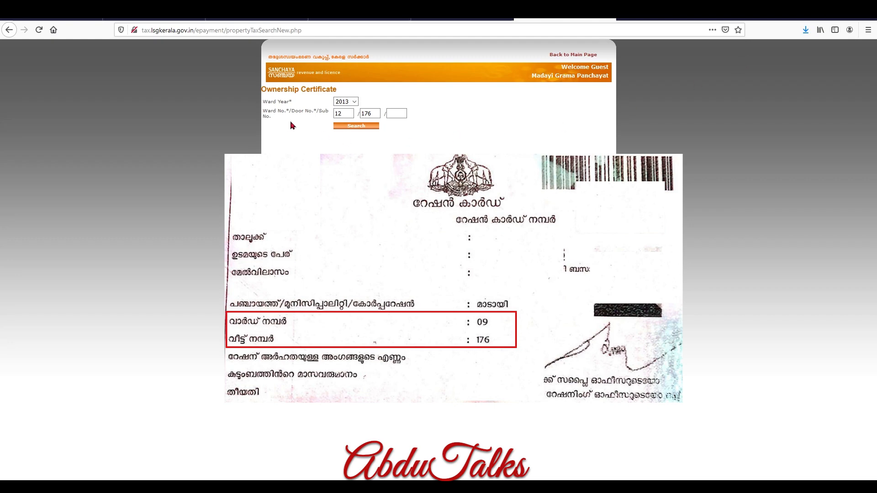
pyautogui.click(350, 130)
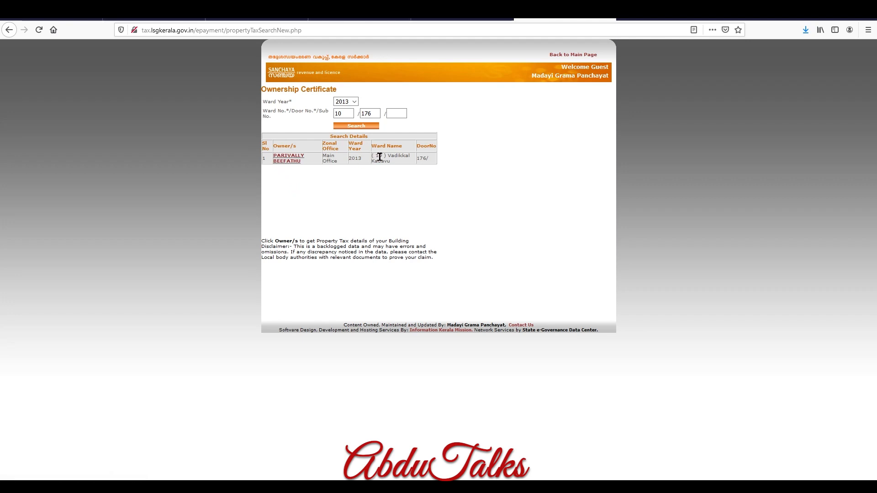
# Show the owner record's building details, compare another property's tab, then return.
pyautogui.click(289, 161)
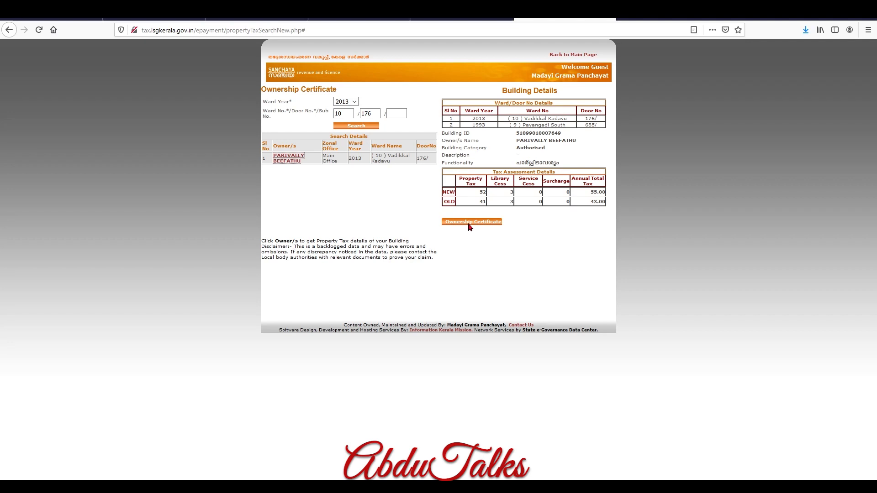
pyautogui.click(461, 19)
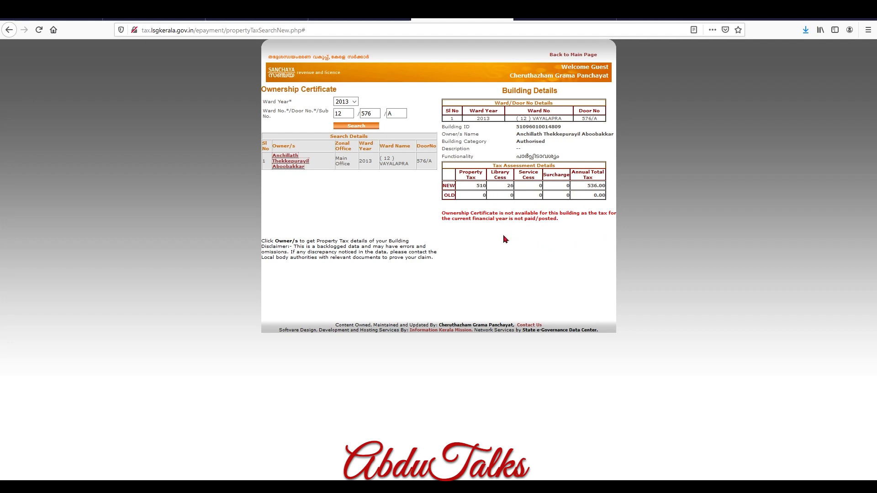
pyautogui.hotkey('ctrl', 'Tab')
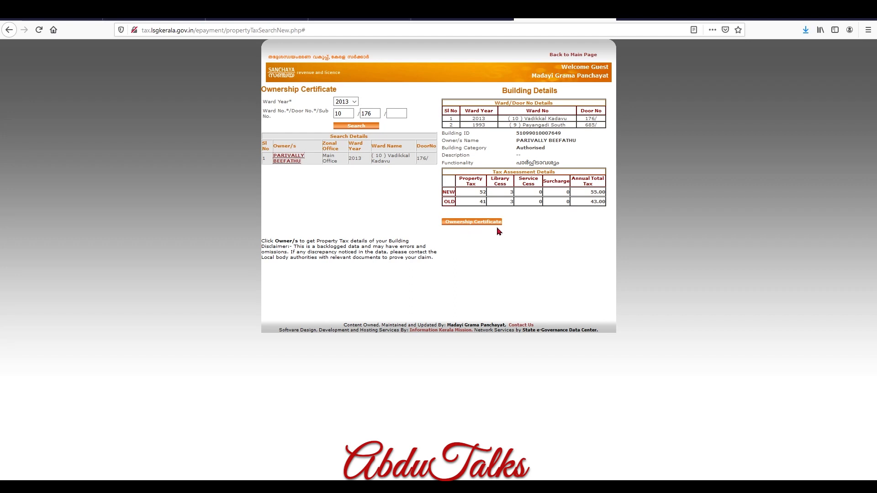
# Request the Ownership Certificate with purpose 'Aadhar Purpose' and generate the PDF.
pyautogui.click(478, 223)
pyautogui.moveTo(334, 43); pyautogui.dragTo(459, 61)
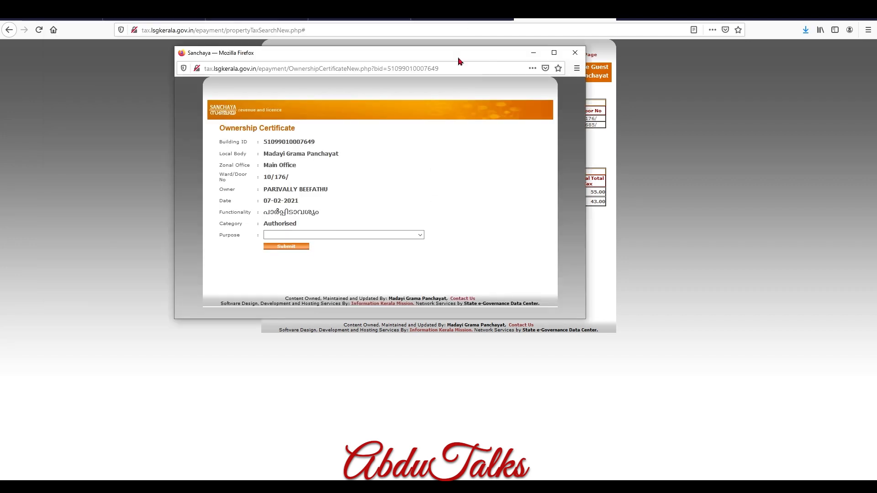
pyautogui.click(420, 235)
pyautogui.click(420, 235)
pyautogui.click(420, 235)
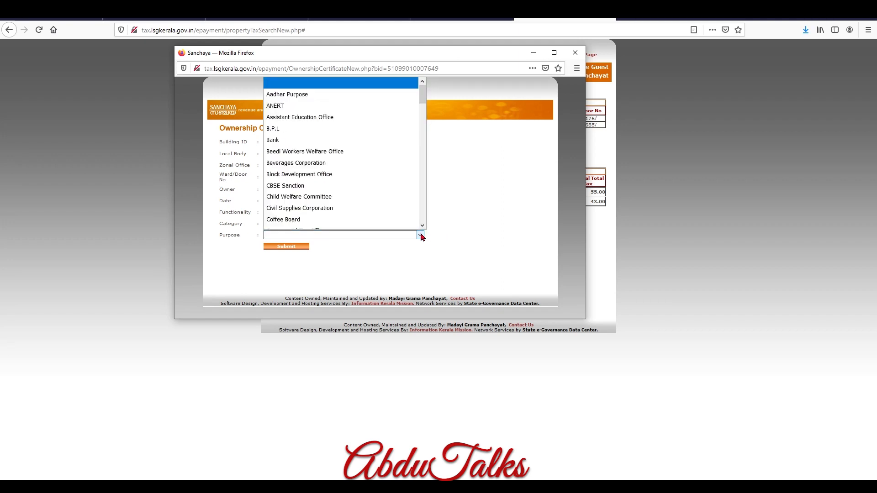
pyautogui.scroll(-1, 372, 186)
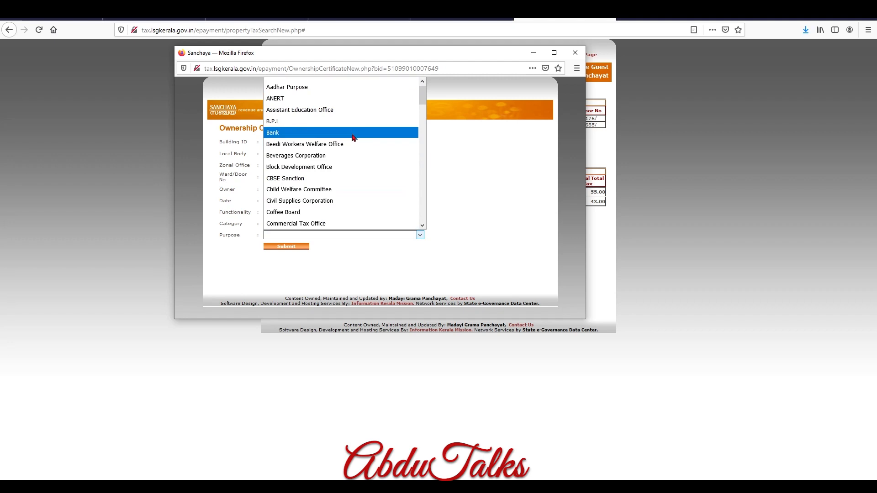
pyautogui.scroll(-2, 353, 138)
pyautogui.scroll(-2, 367, 190)
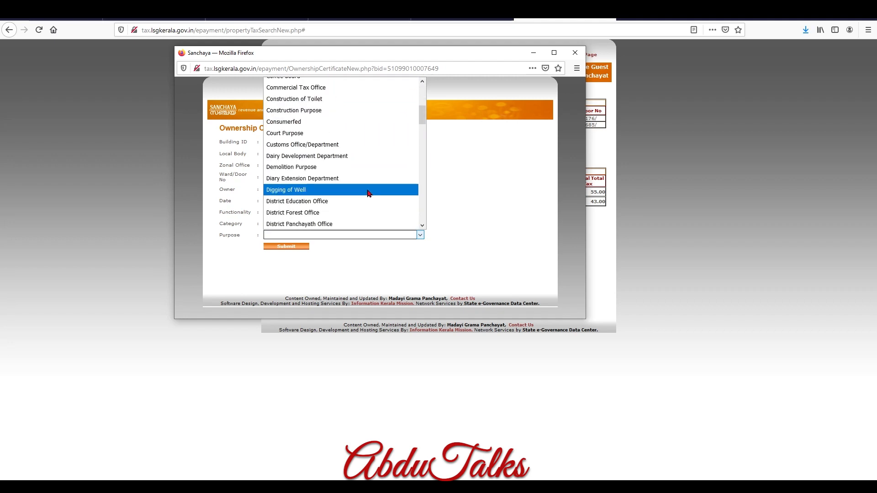
pyautogui.scroll(4, 368, 189)
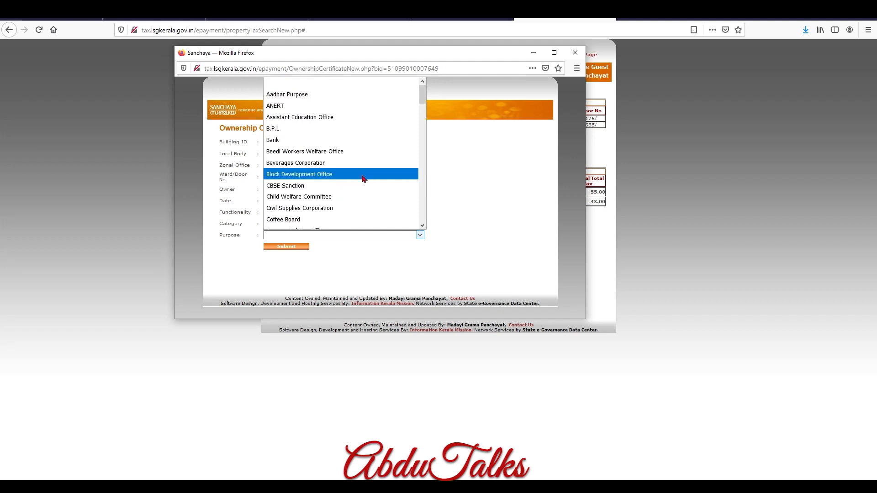
pyautogui.click(368, 94)
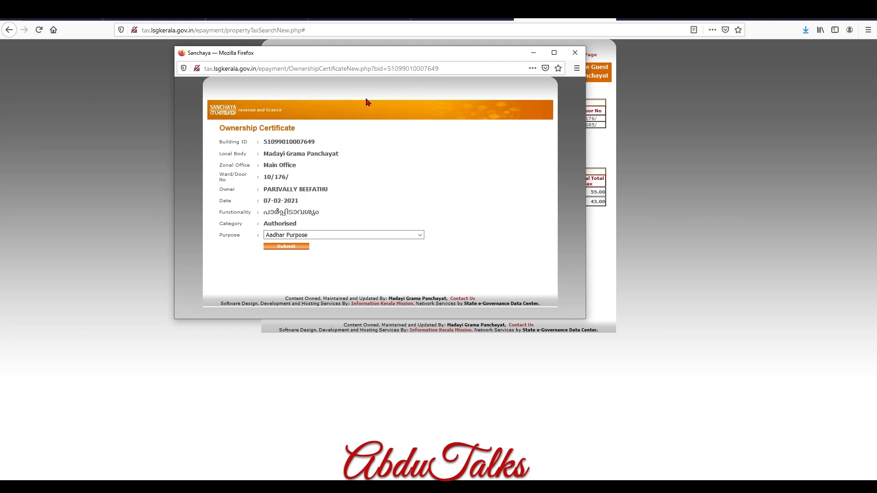
pyautogui.click(295, 249)
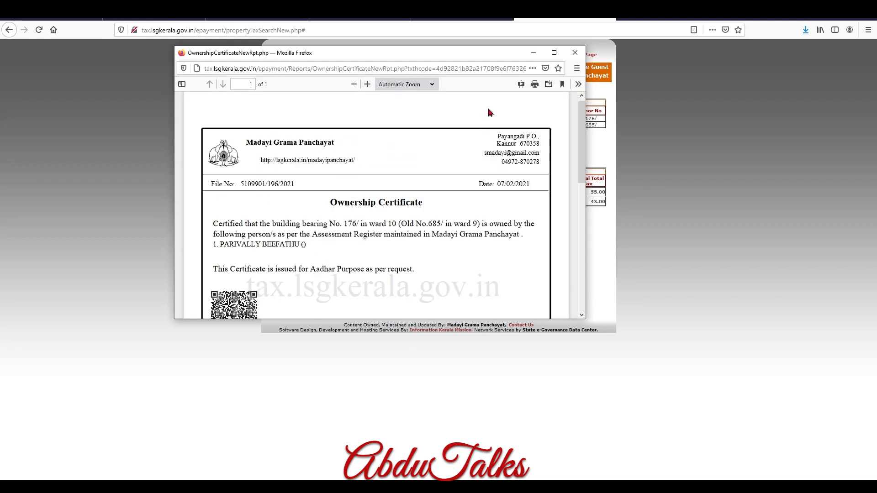